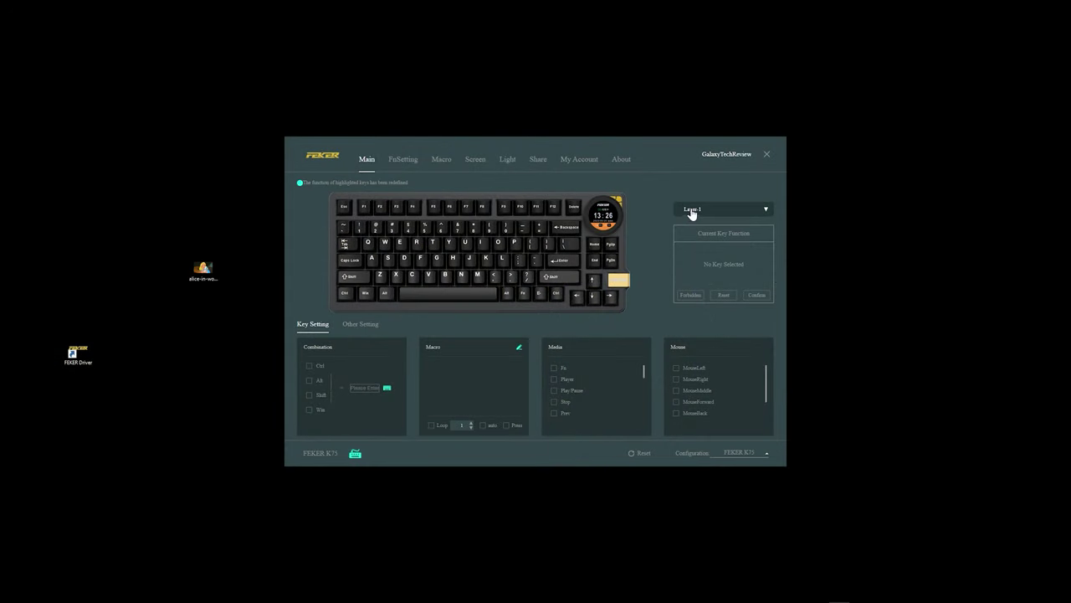
- Examine the main key layers, the assignable media and mouse functions, and the keyboard's sensitivity, light-off and sleep settings
left_click(692, 214)
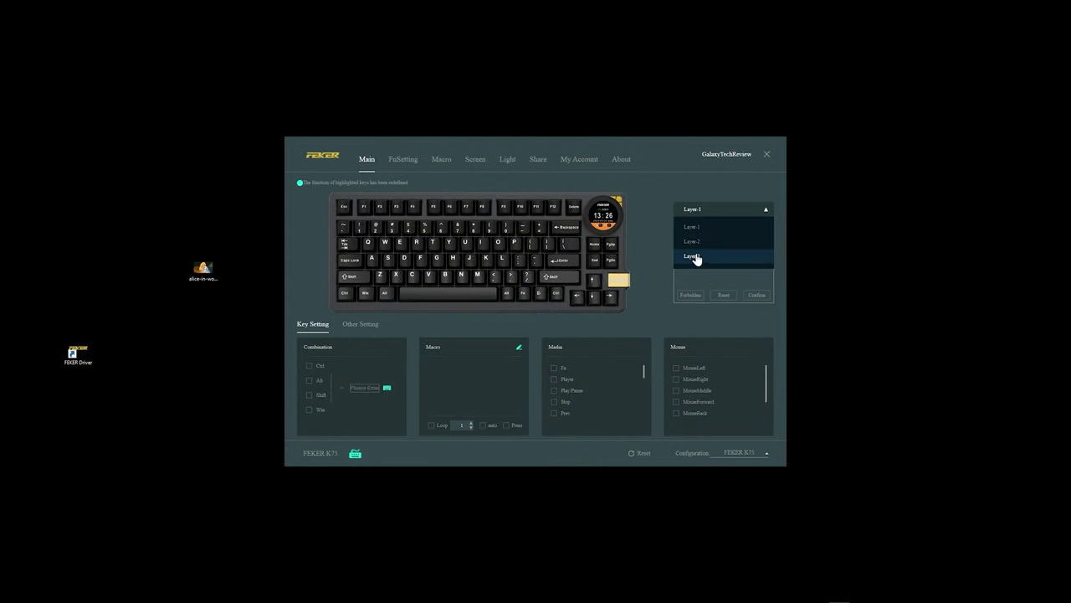
left_click(690, 209)
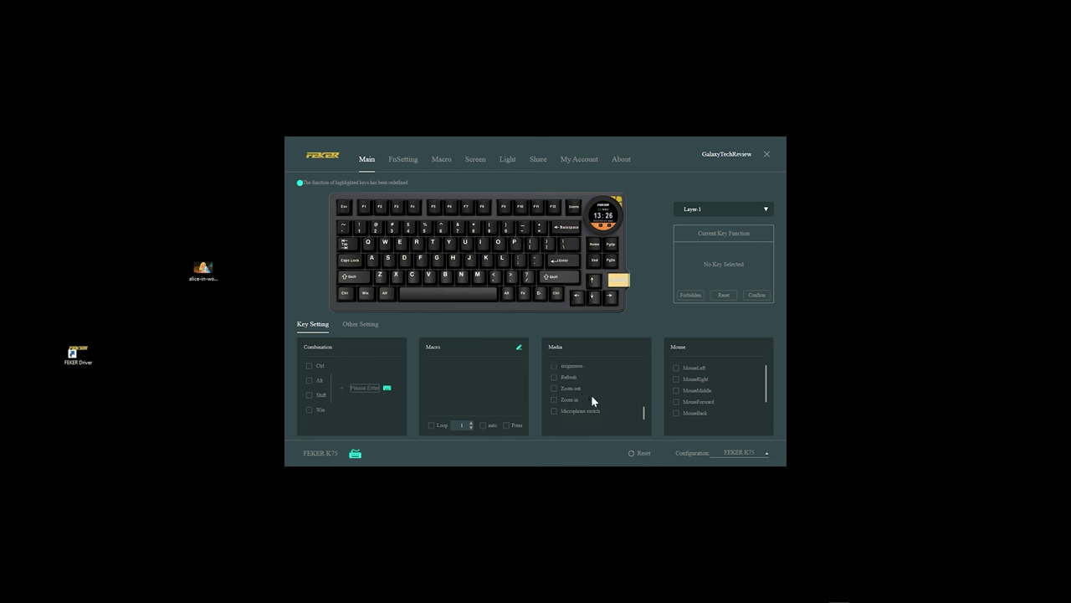
scroll(588, 394, "up", 3)
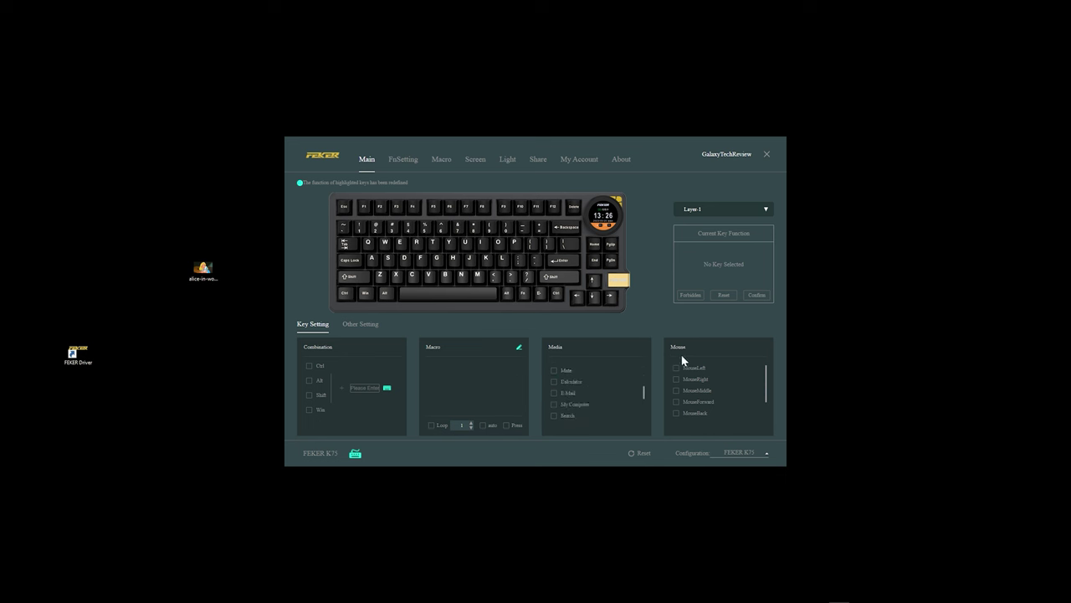
scroll(708, 380, "down", 2)
left_click(692, 211)
left_click(367, 325)
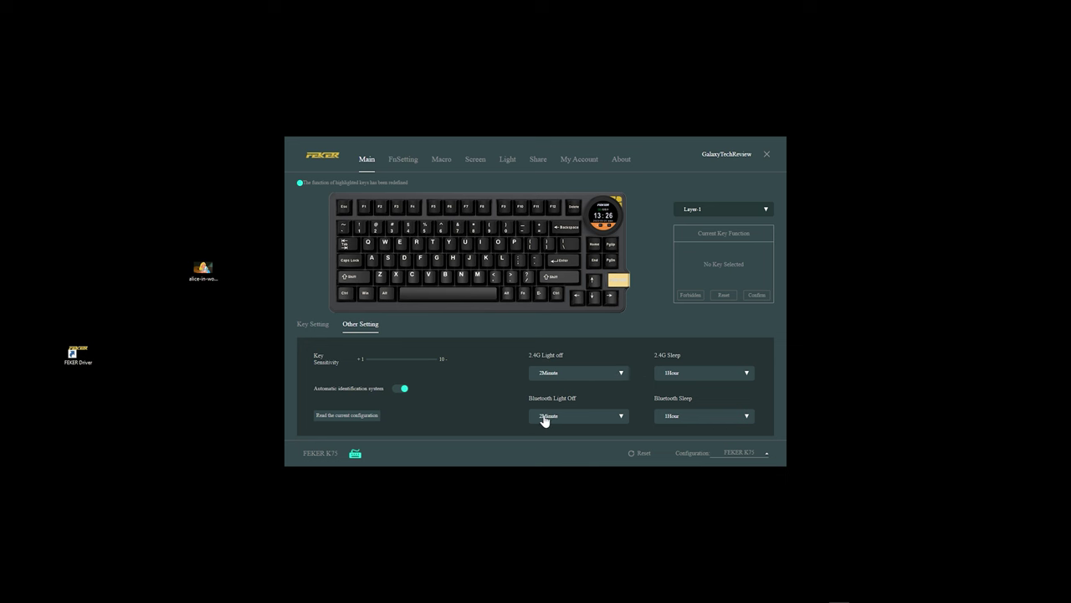
left_click(313, 324)
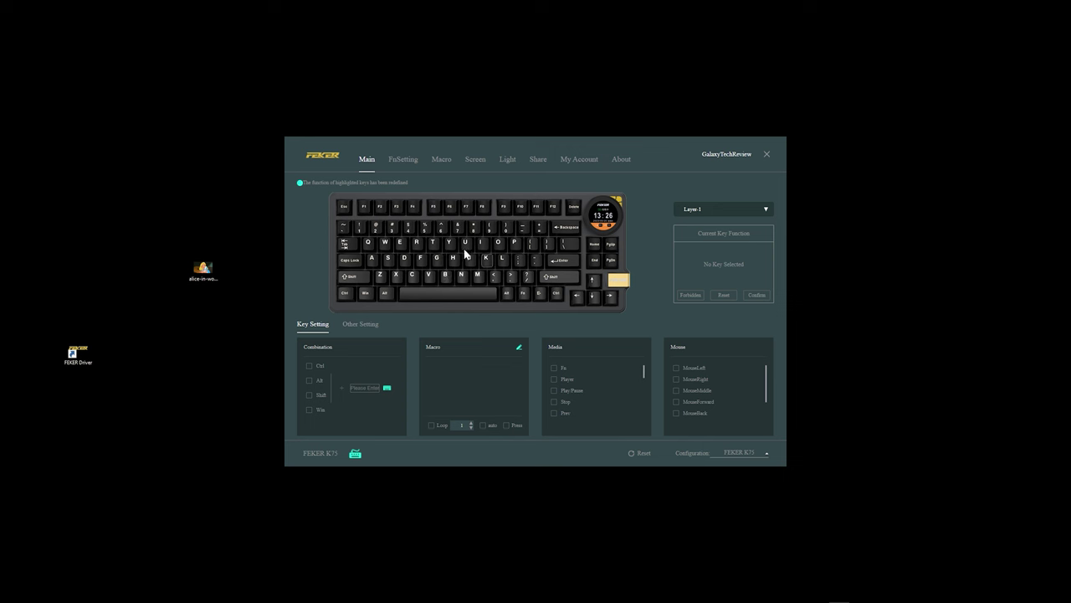
- Look over the key functions of the Fn layer and the macro editor
left_click(400, 161)
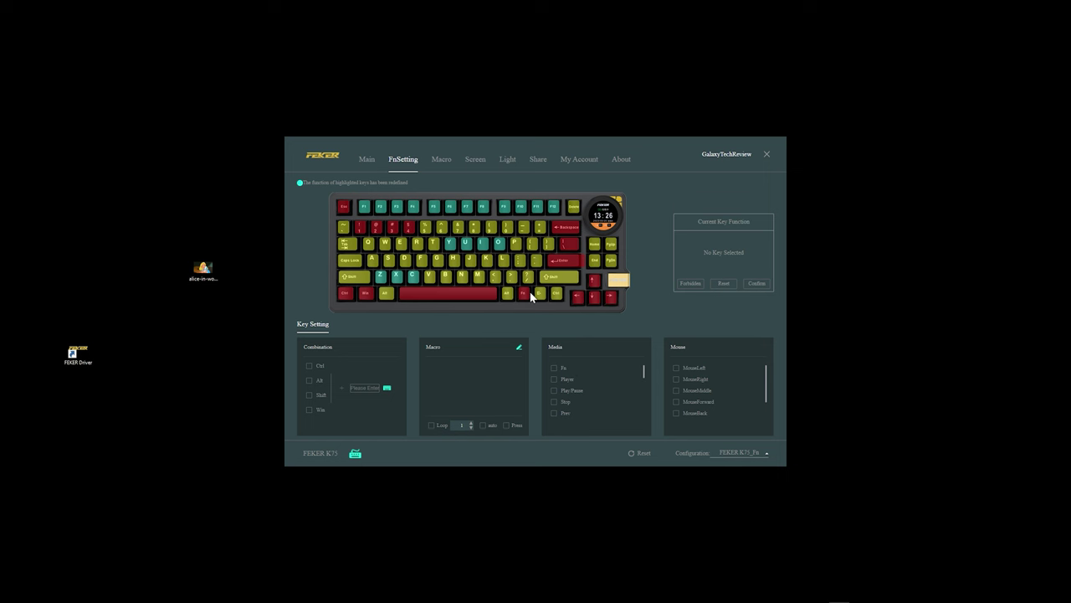
left_click(441, 159)
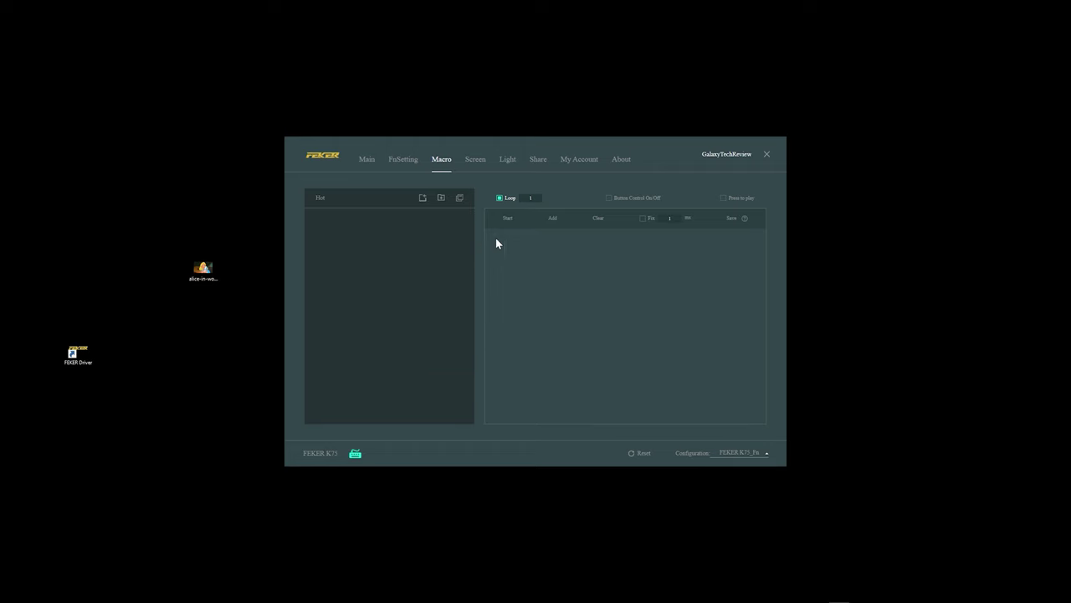
- Upload the Alice in Wonderland GIF animation from the screen draw board to layer 1 of the keyboard
left_click(469, 164)
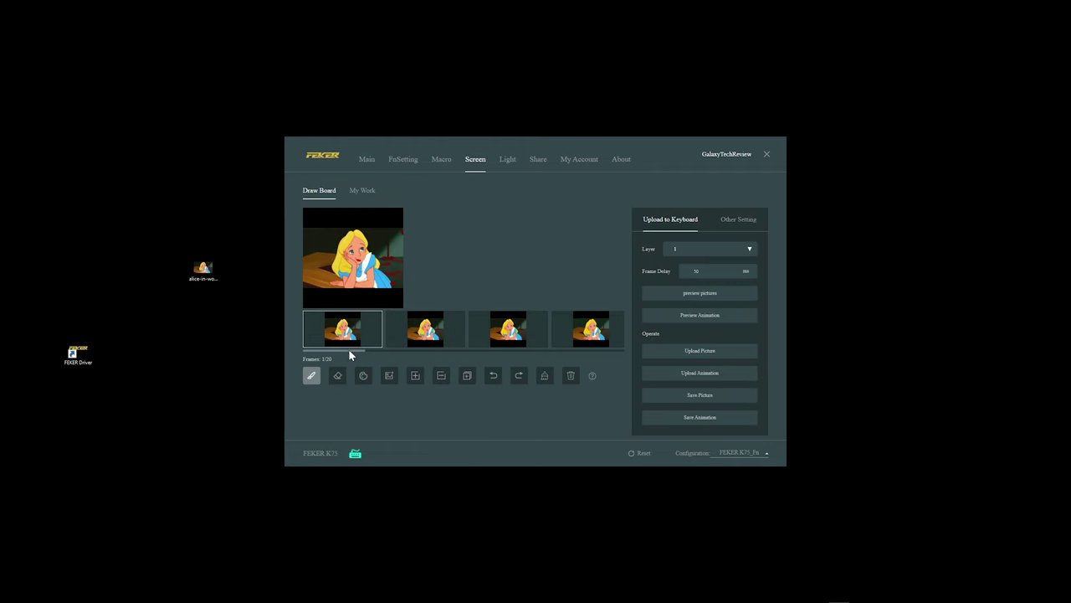
left_click(203, 277)
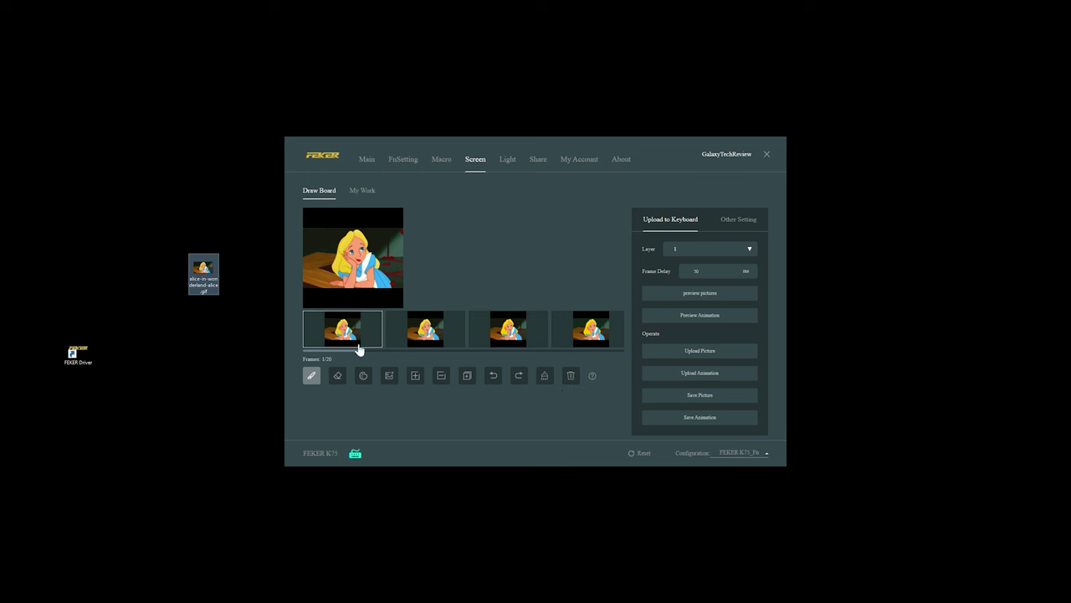
mouse_move(356, 351)
left_mouse_down()
mouse_move(589, 359)
mouse_move(342, 358)
left_mouse_up()
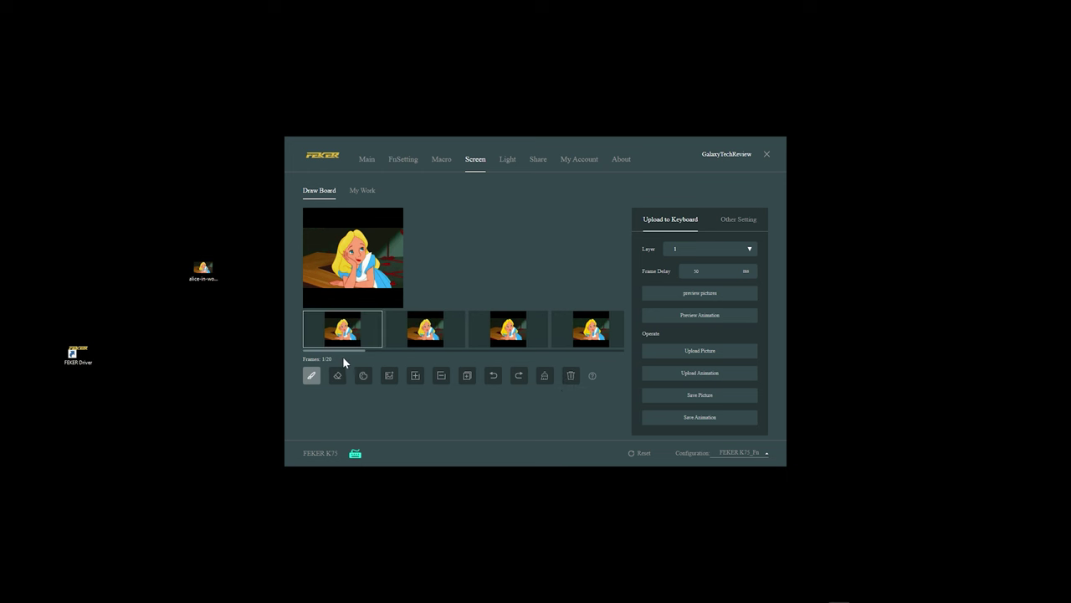
left_click(688, 375)
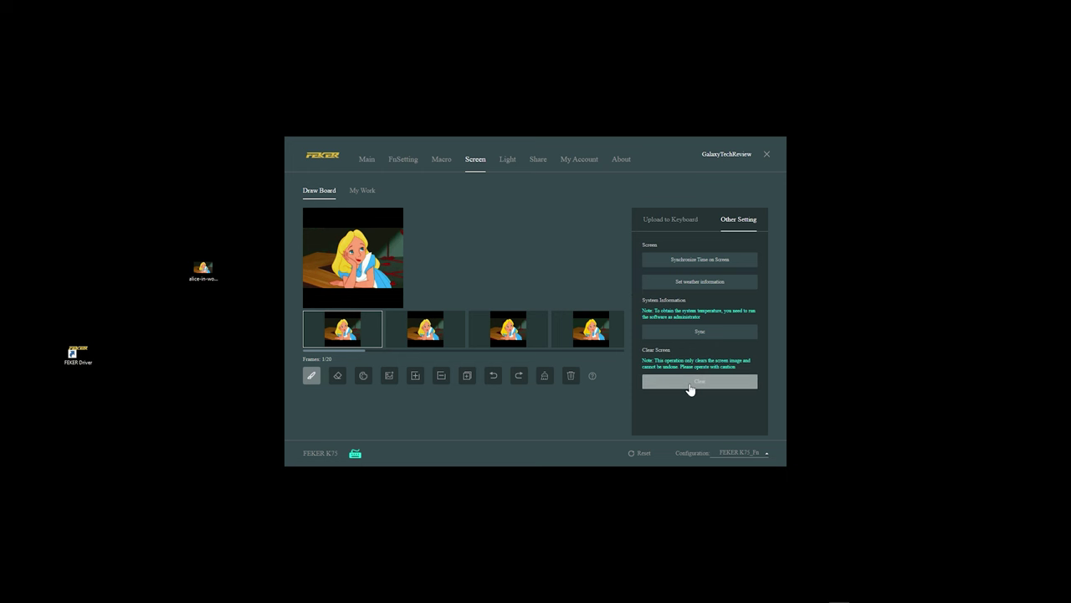
- Open the keyboard lighting settings and browse the available light modes without choosing one
left_click(508, 161)
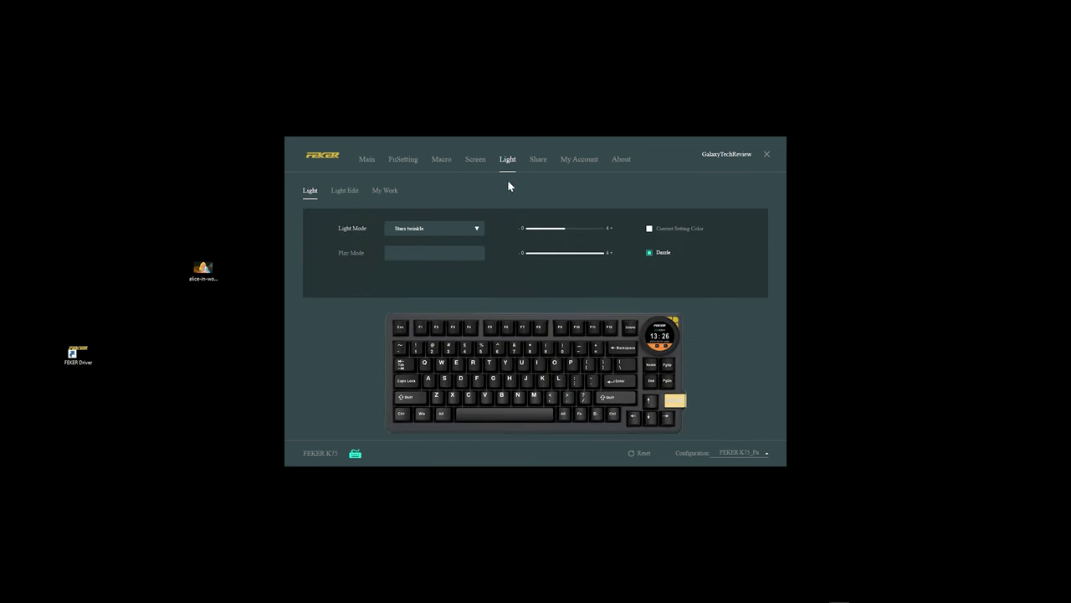
left_click(478, 232)
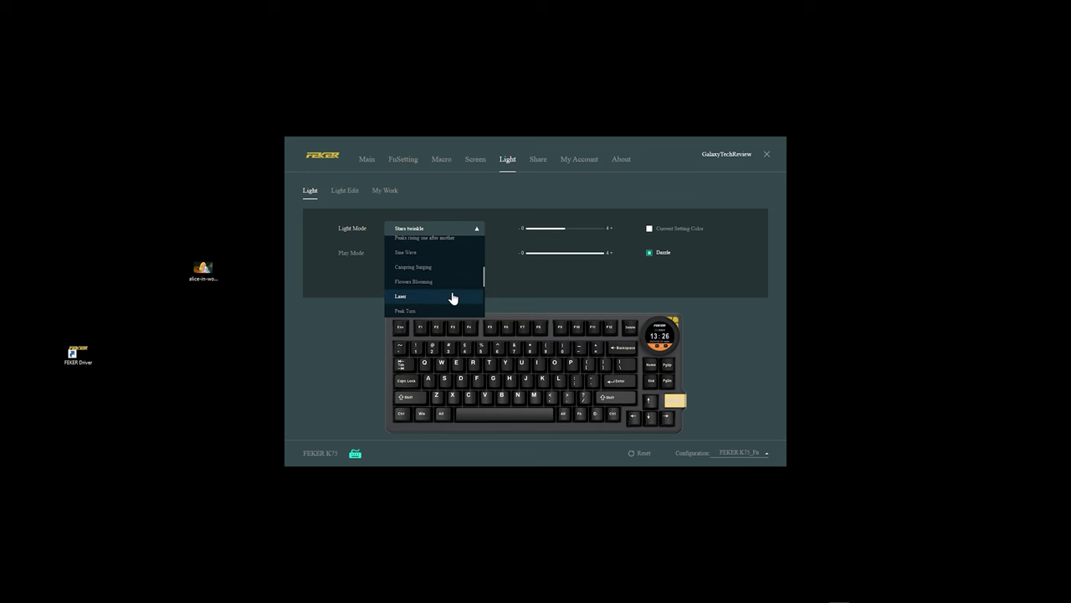
scroll(450, 296, "up", 3)
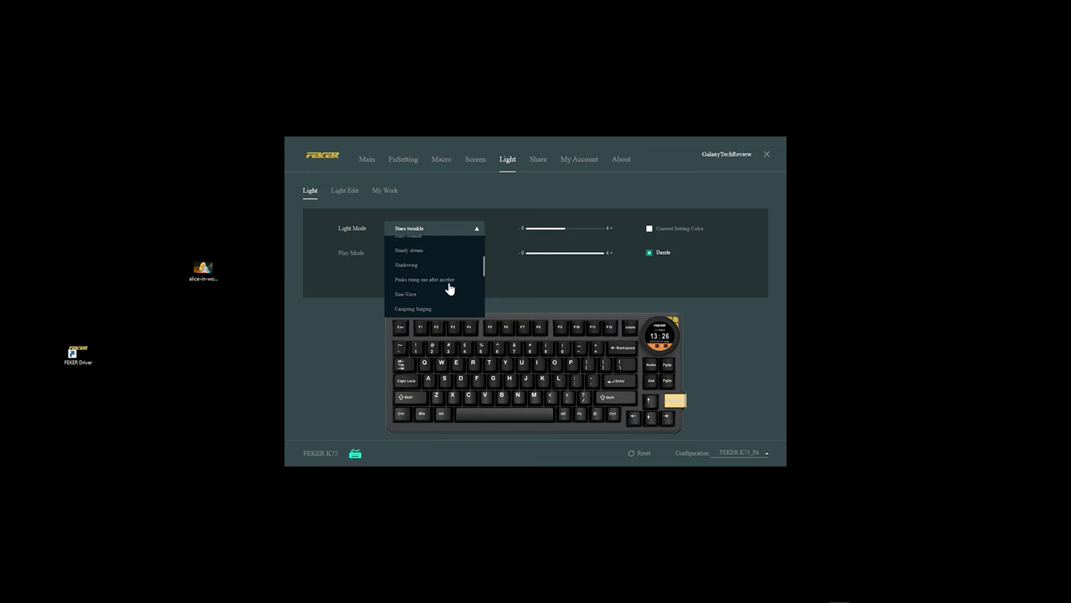
scroll(448, 292, "down", 10)
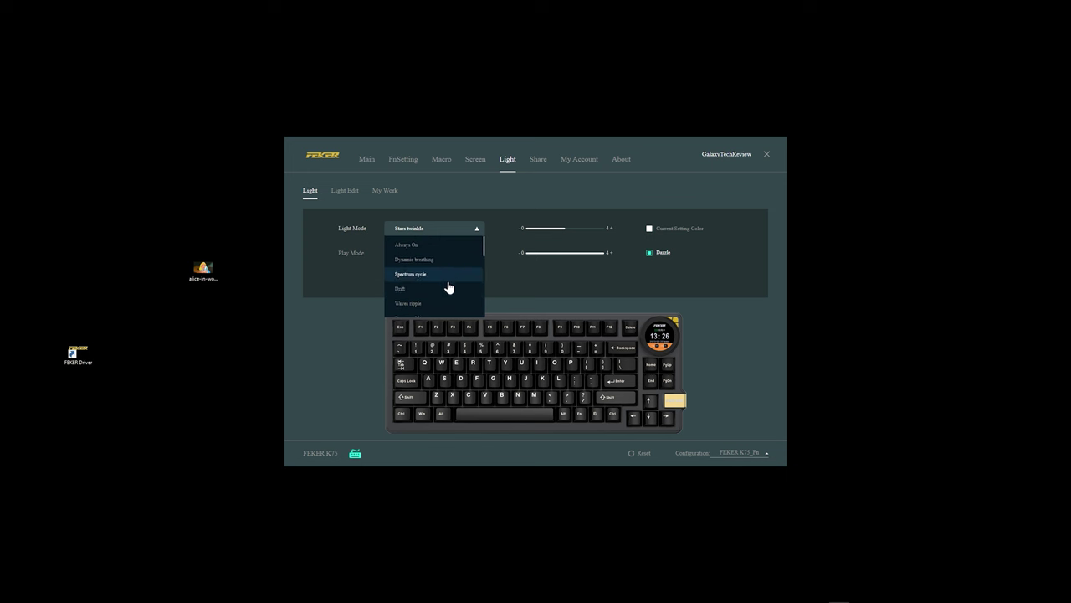
scroll(449, 290, "up", 5)
left_click(483, 214)
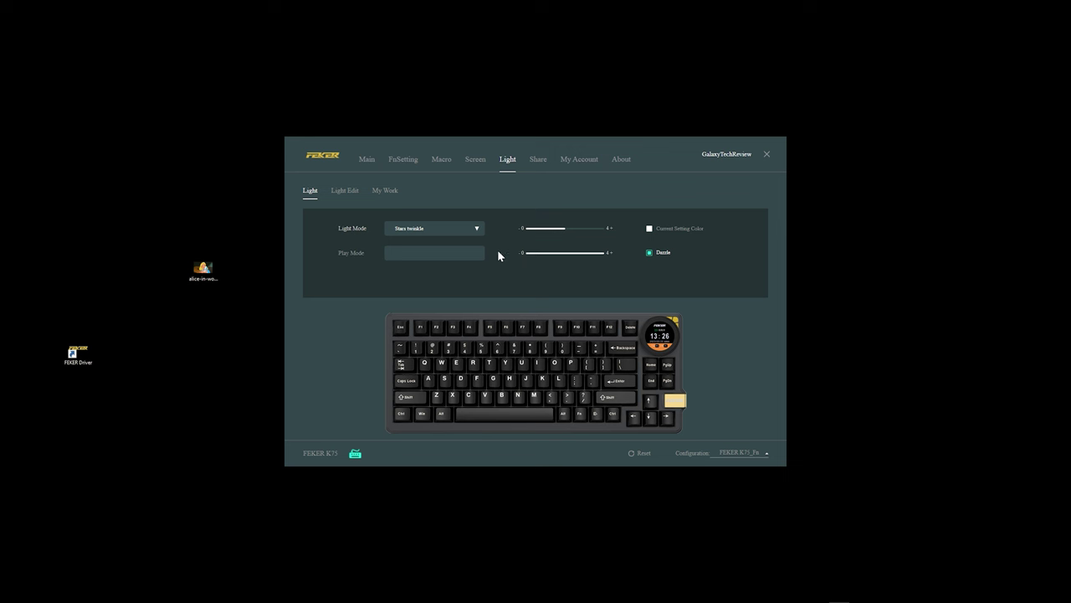
- Set the light mode to Drift with the play mode Right
left_click(478, 236)
left_click(446, 292)
left_click(476, 255)
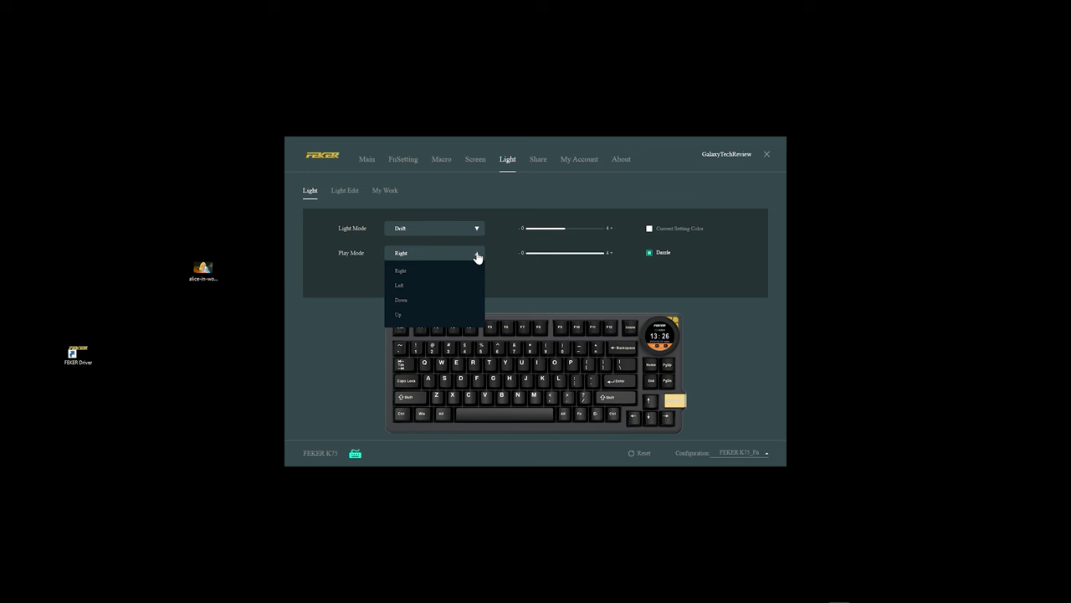
left_click(479, 271)
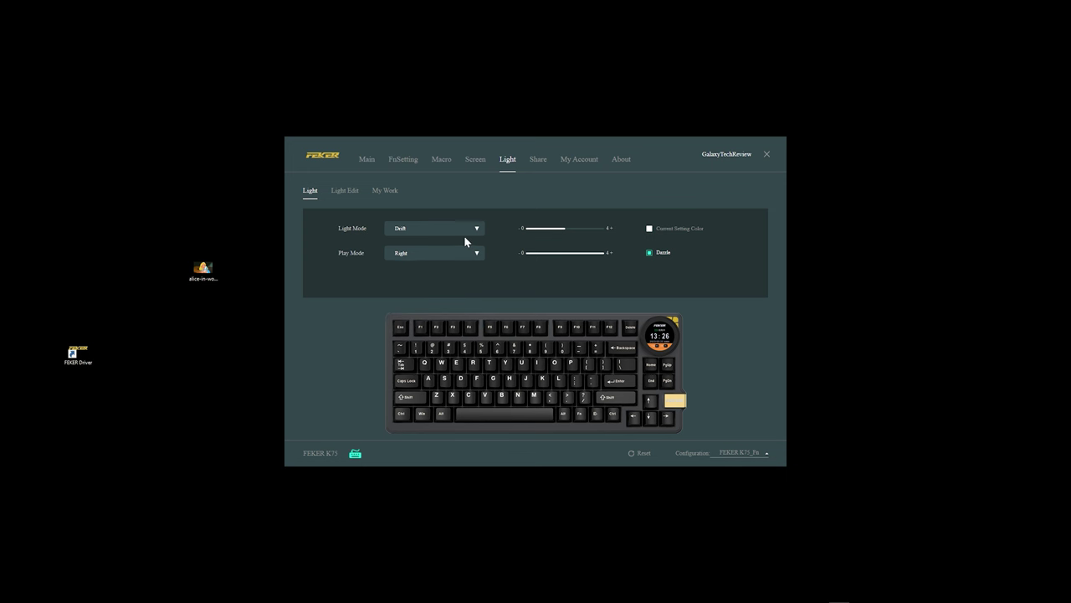
- Set the current lighting colour to a dark red in place of the Dazzle effect
left_click(649, 230)
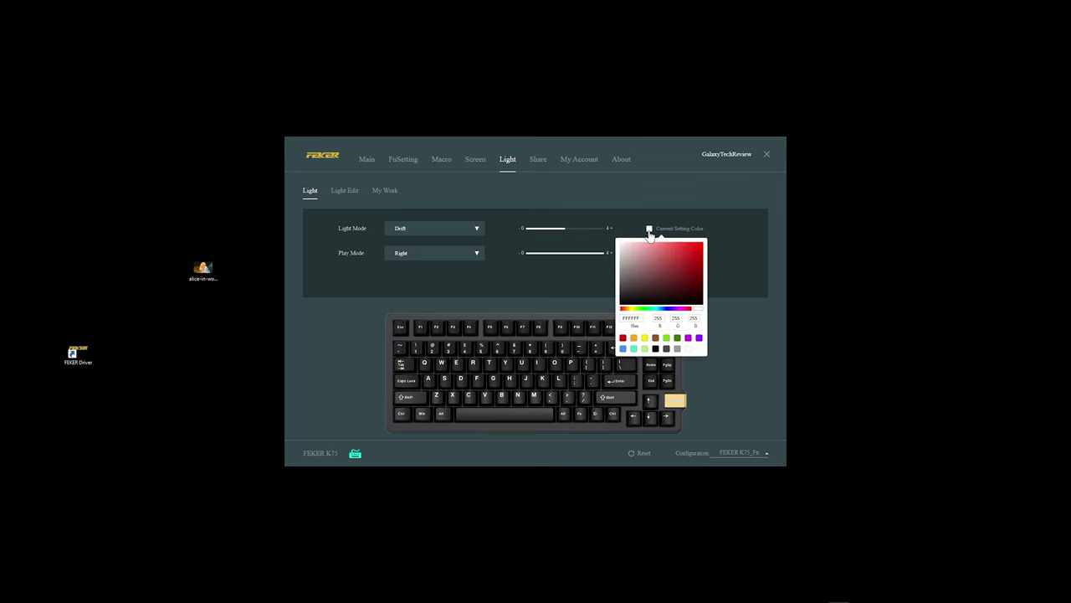
left_click(682, 271)
left_click(599, 299)
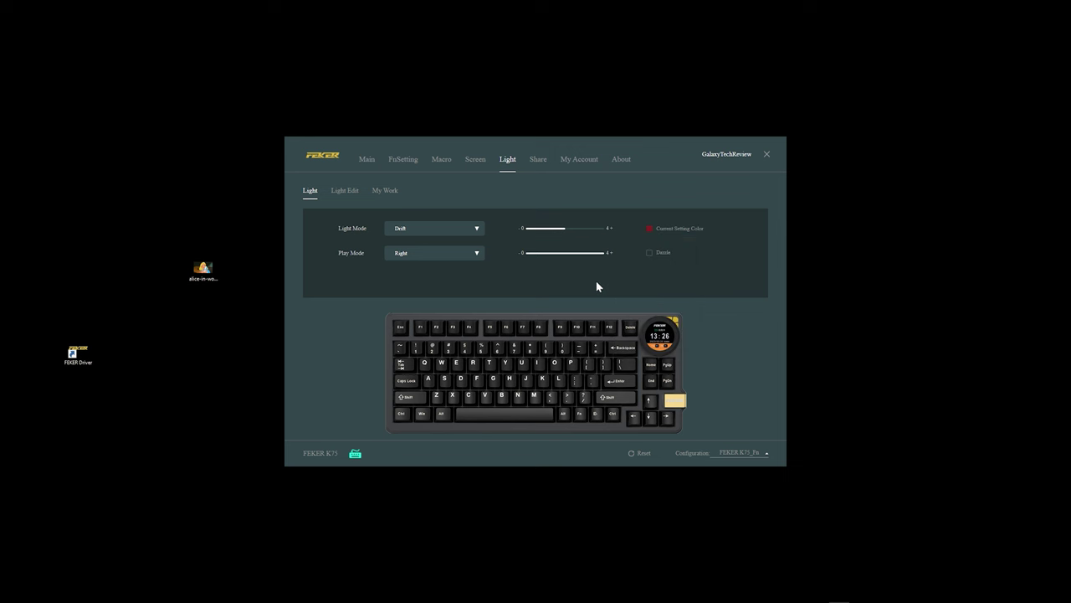
- Browse the community's shared lights, animations, settings and macros
left_click(535, 167)
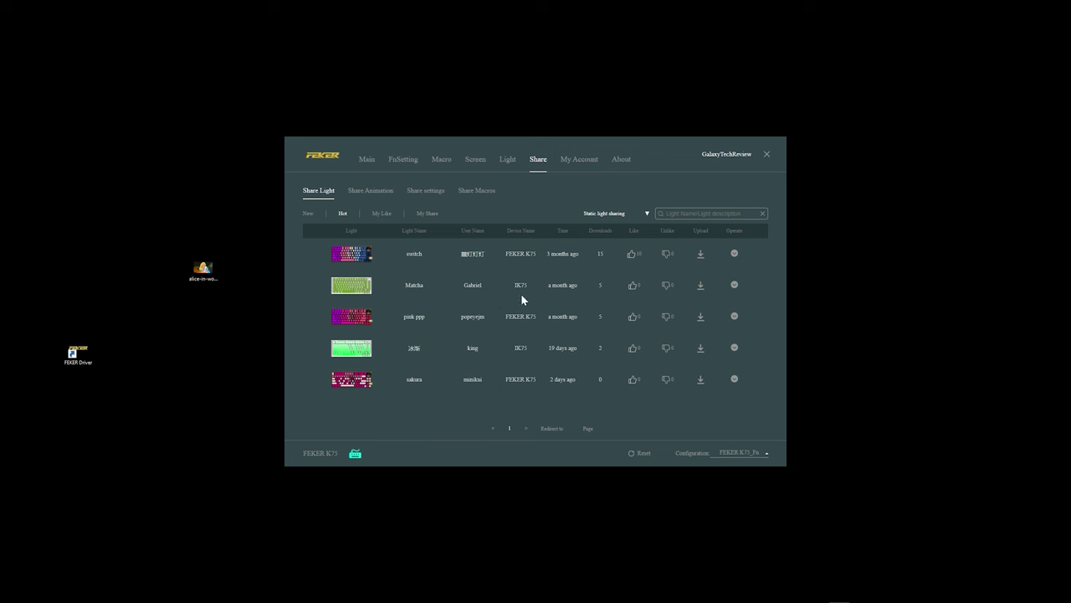
left_click(366, 192)
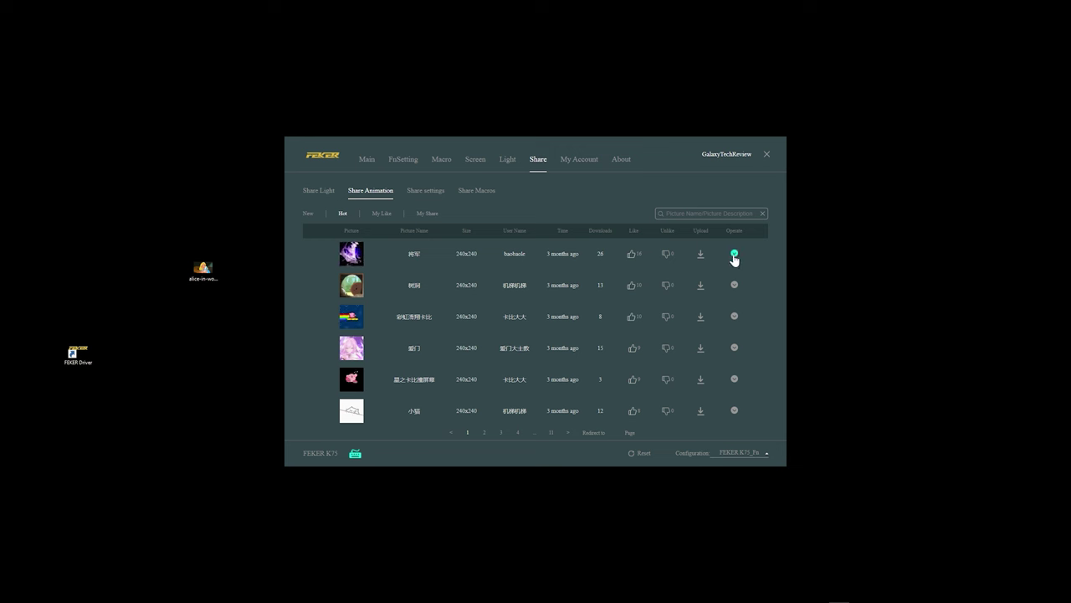
mouse_move(735, 255)
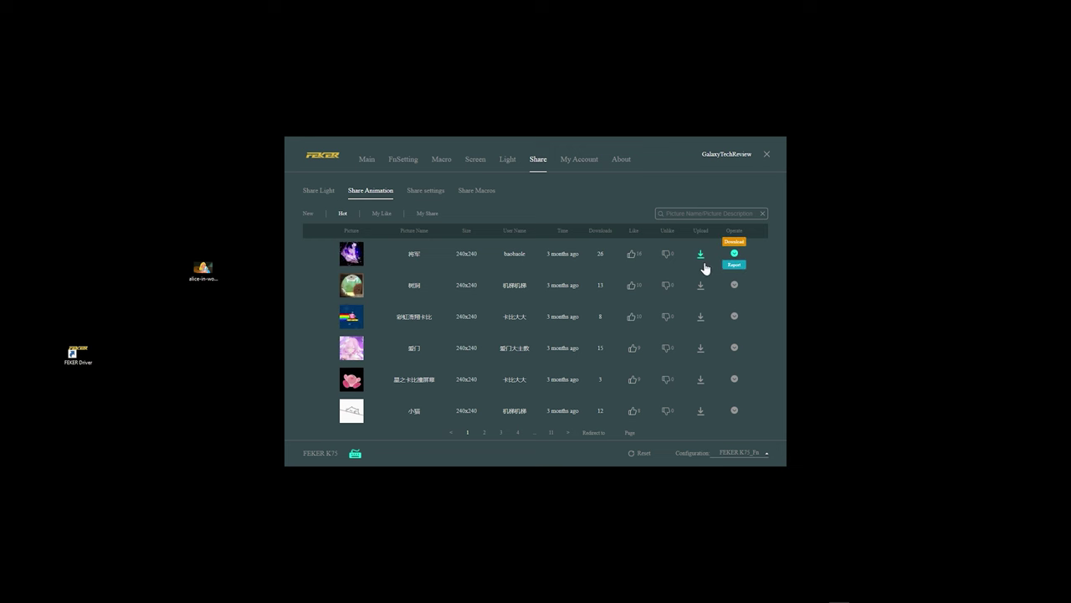
left_click(701, 262)
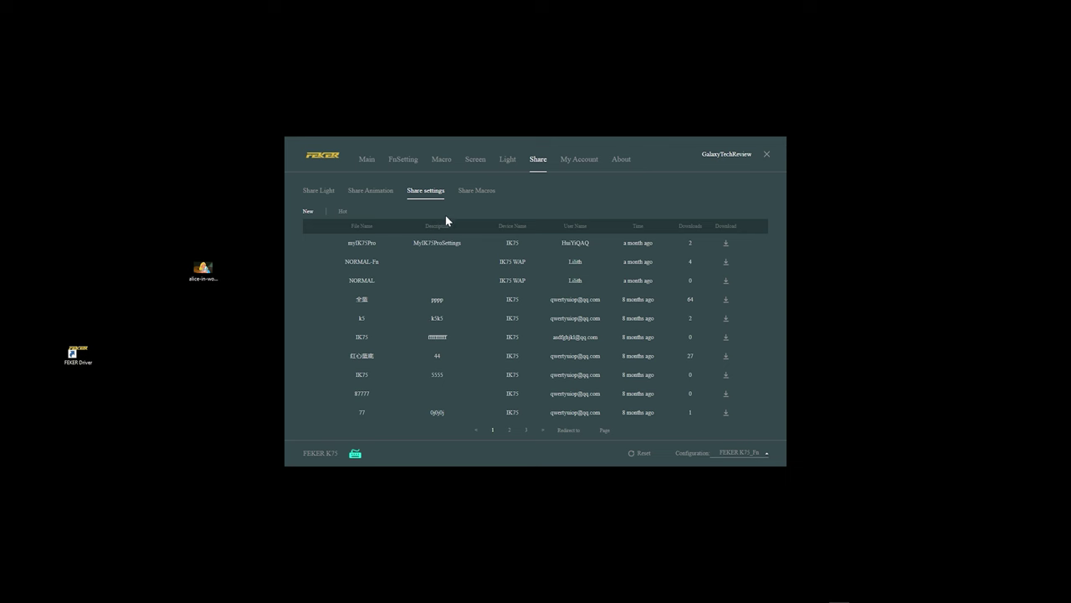
left_click(472, 194)
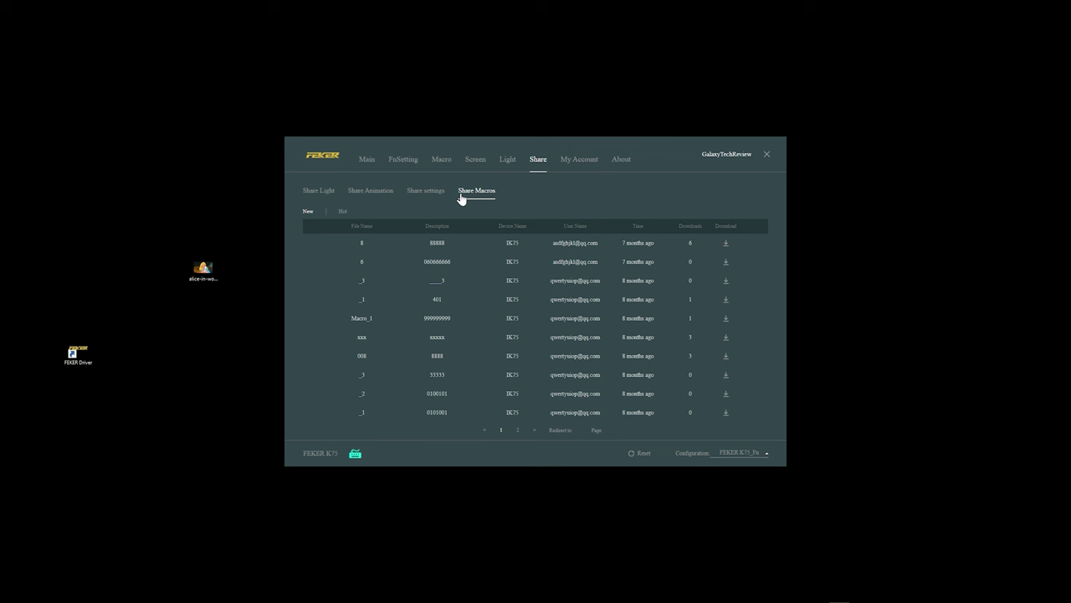
- Review the account and About pages and the list of saved configurations, ending on the main key settings page
left_click(568, 165)
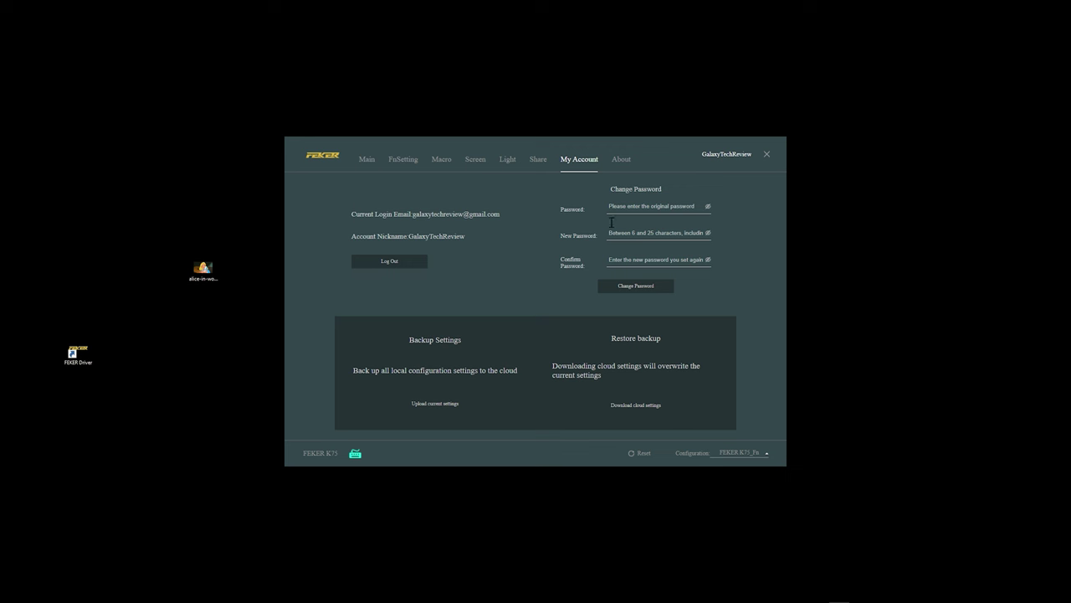
left_click(620, 159)
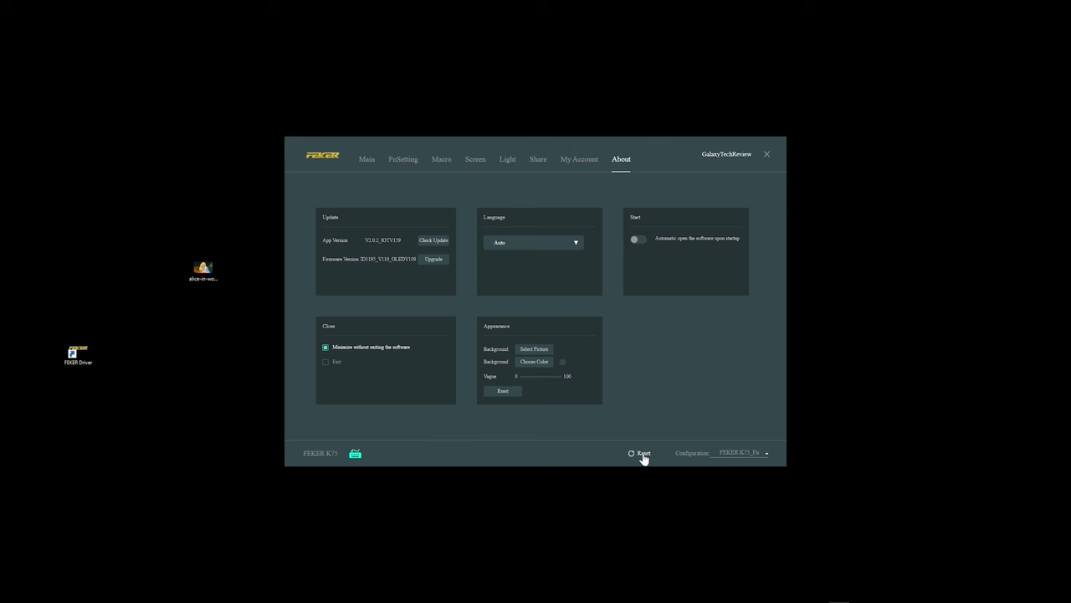
left_click(729, 456)
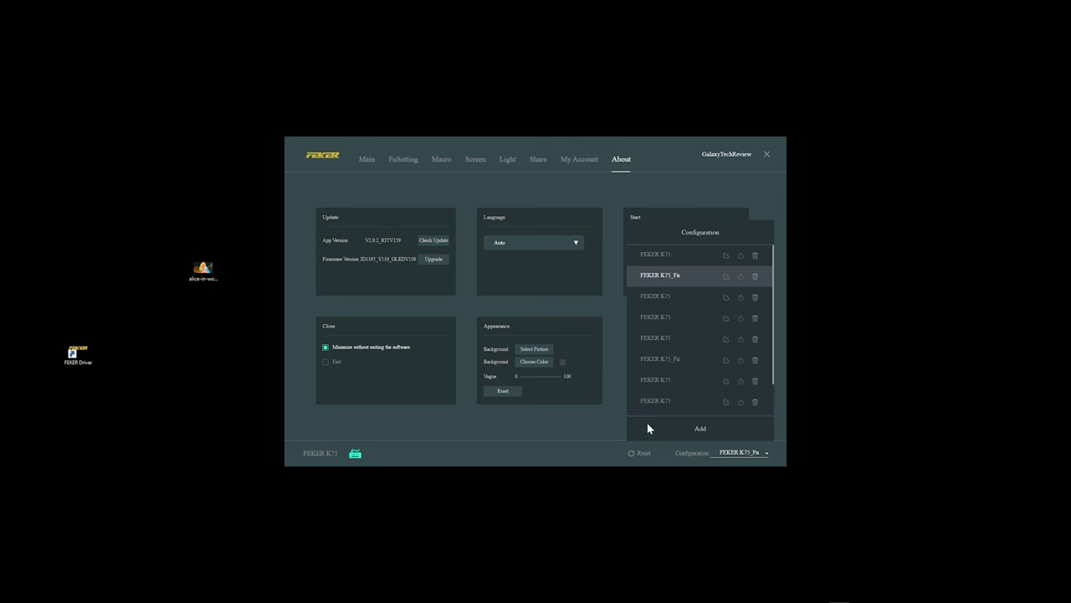
left_click(607, 426)
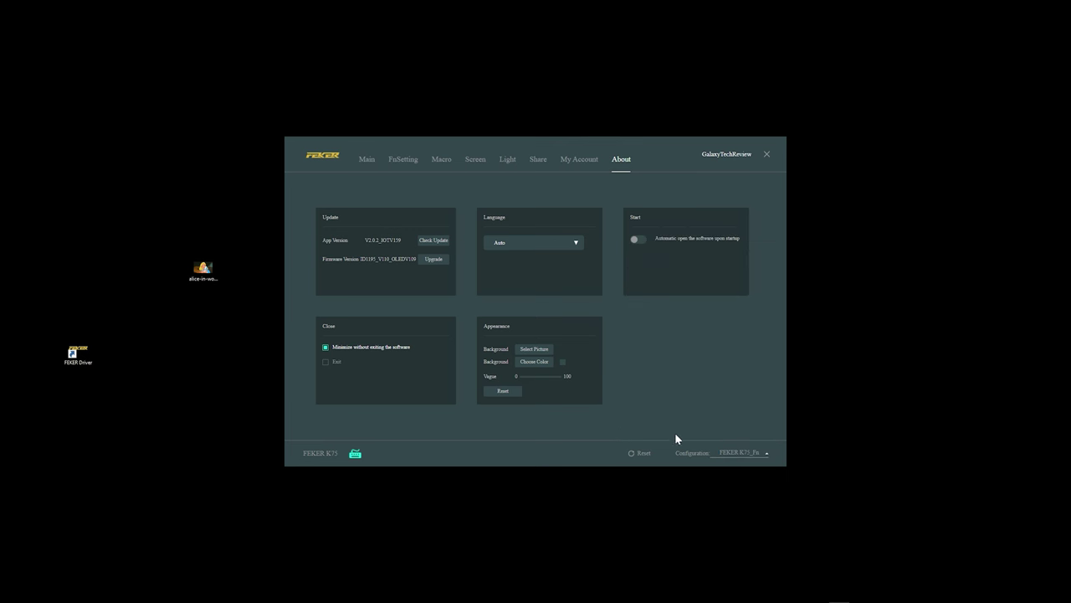
left_click(367, 160)
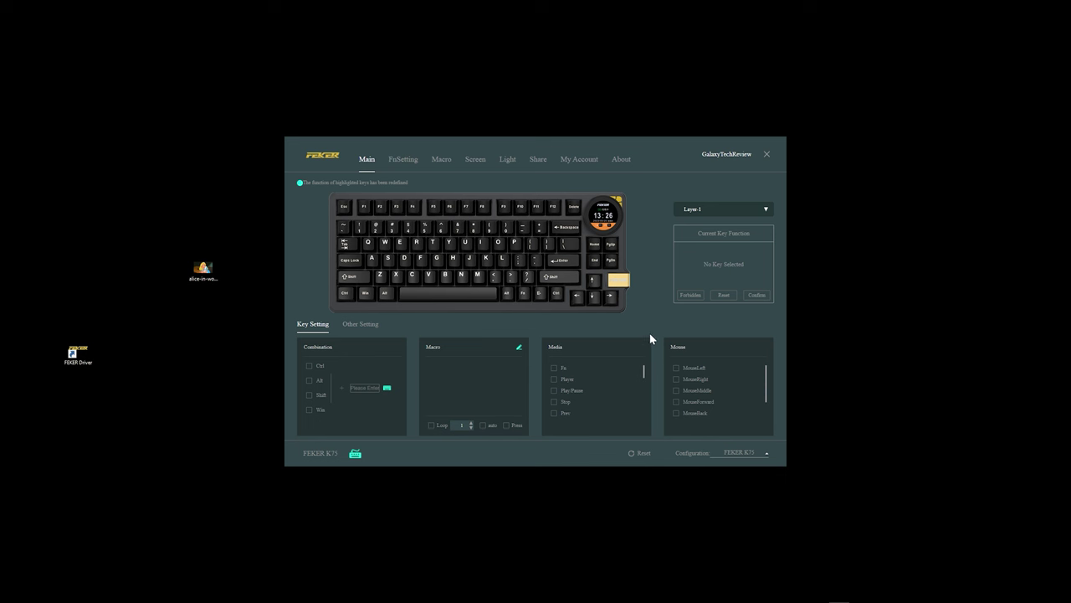